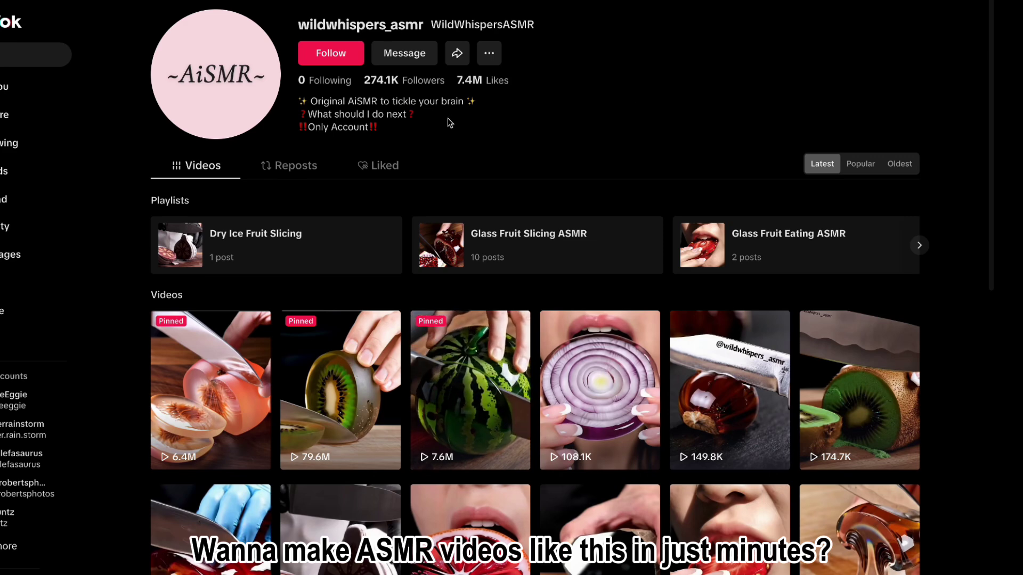
Step: Review the Google One plan's $0 first-month offer, then bring up Gemini's model list
scroll(524, 126, down, 8)
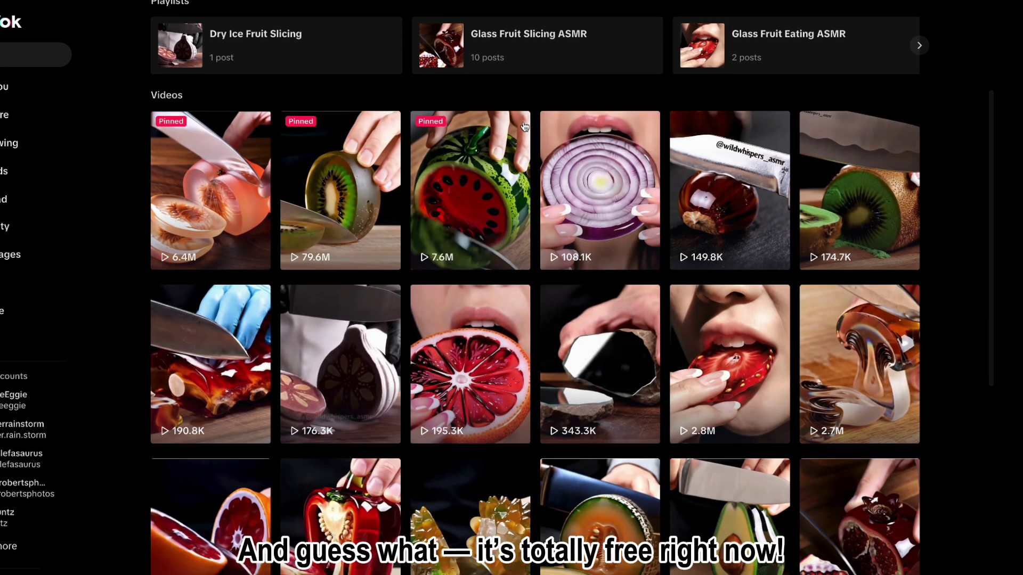
scroll(525, 127, down, 4)
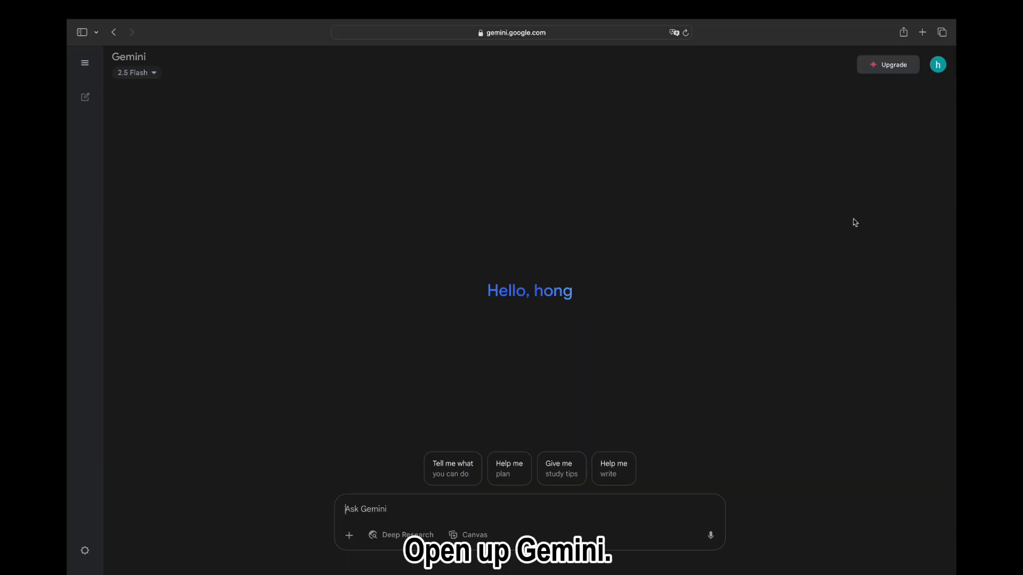
click(888, 66)
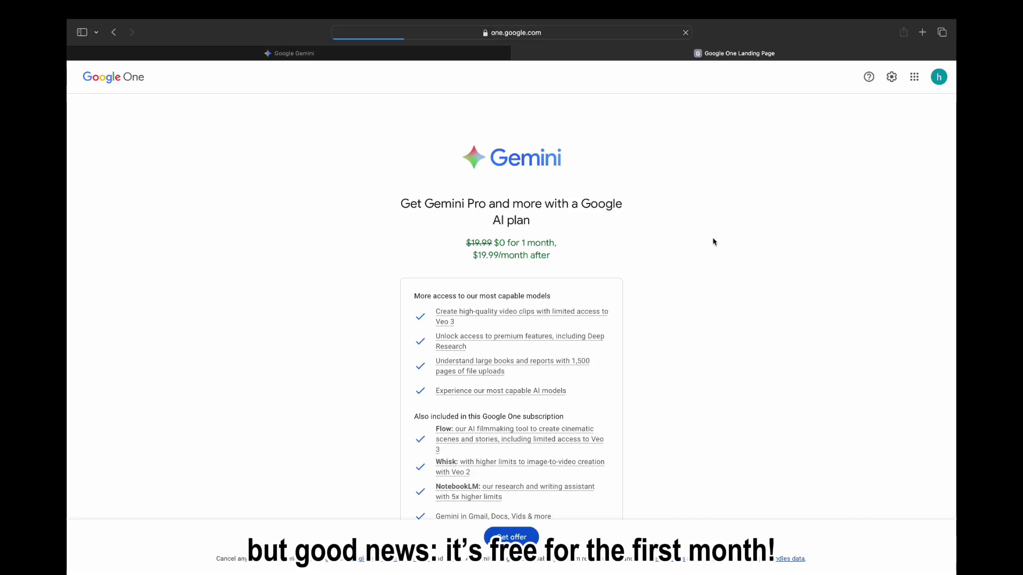
scroll(713, 242, down, 3)
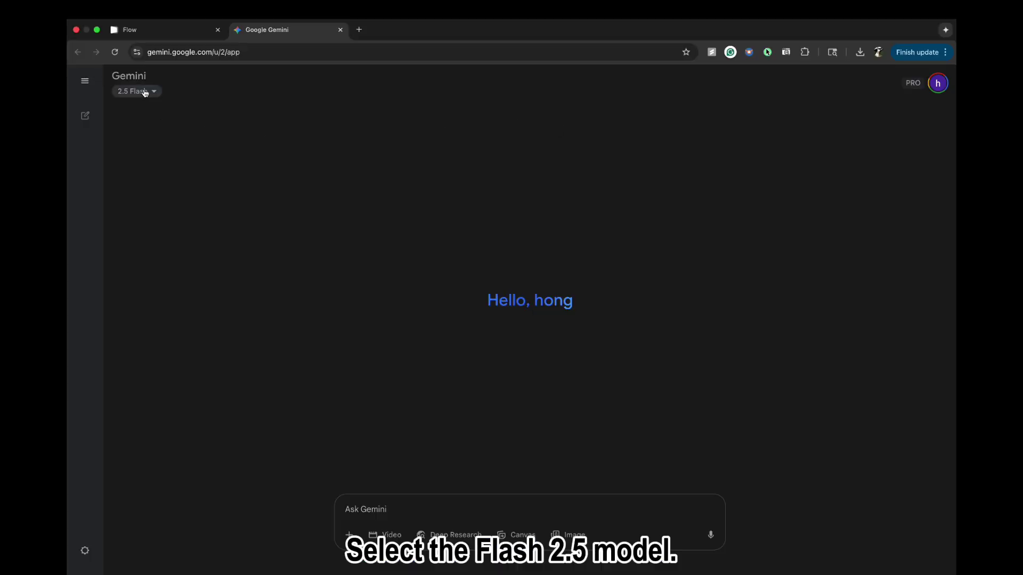
click(143, 92)
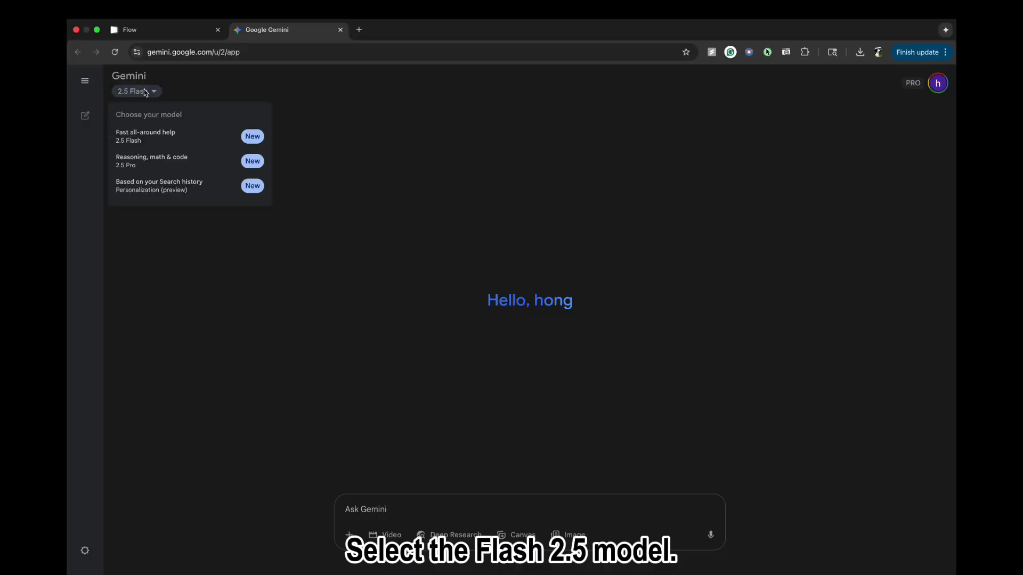
Step: With 2.5 Flash, submit the pasted glass-peach slicing prompt as a Veo 3 video request
click(268, 139)
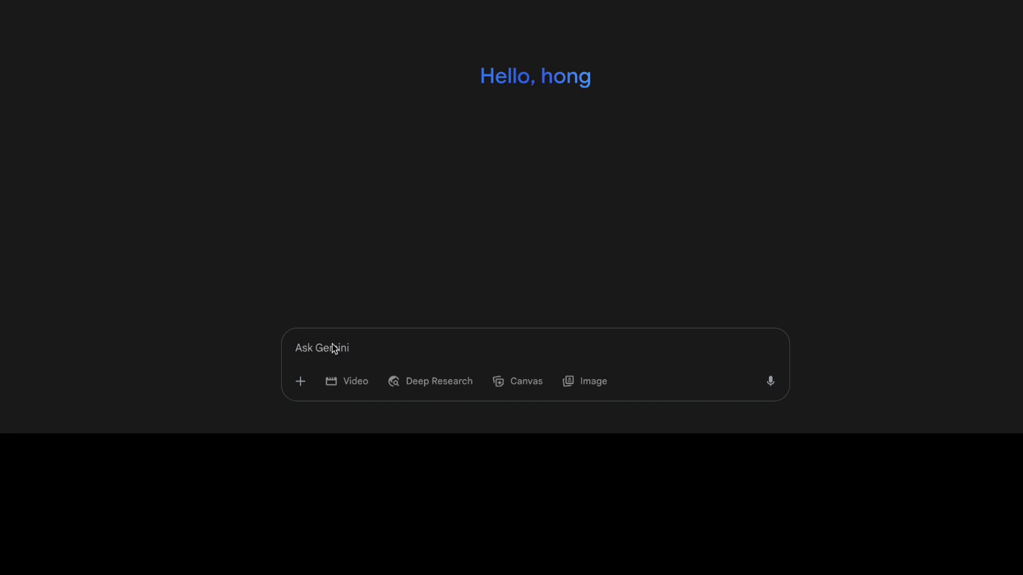
text(Extreme close-up shot of a hand meticulously slicing a stunning, perfectly formed peach, rendered entirely in translucent glass, with a sharp, reflective knife. The peach's surface is frosted and subtly shimmering, like polished crystal, clearly revealing intricate, fibrous details within its core as each thin, glassy slice is cut. The background is a warm, richly textured wooden cutting board. Soft, diffused lighting intensely enhances the peach's transparency and highlights the precise cutting action, making it look like a delicate, edible sculpture. Hyper-realistic, cinematic quality.)
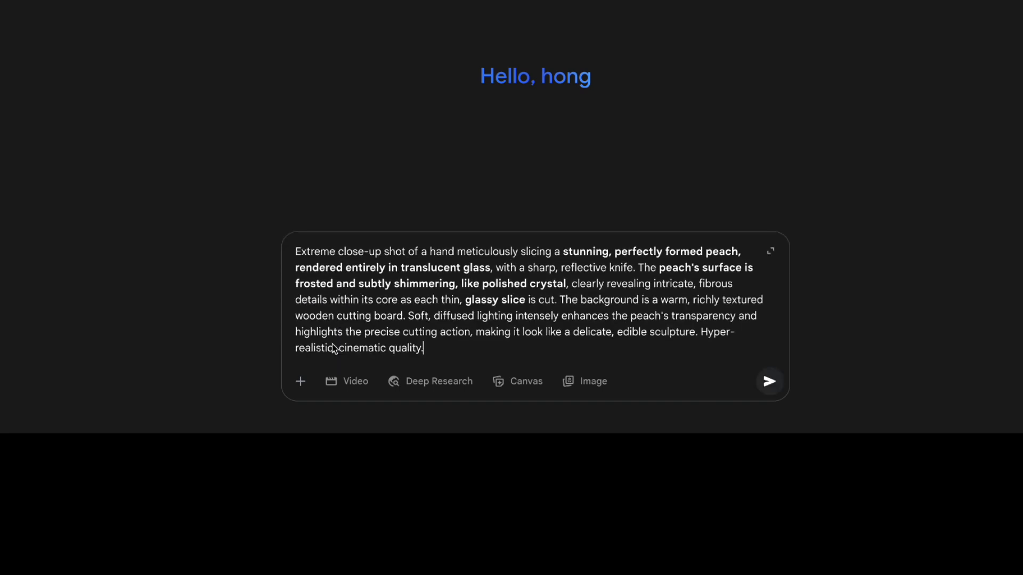
click(354, 383)
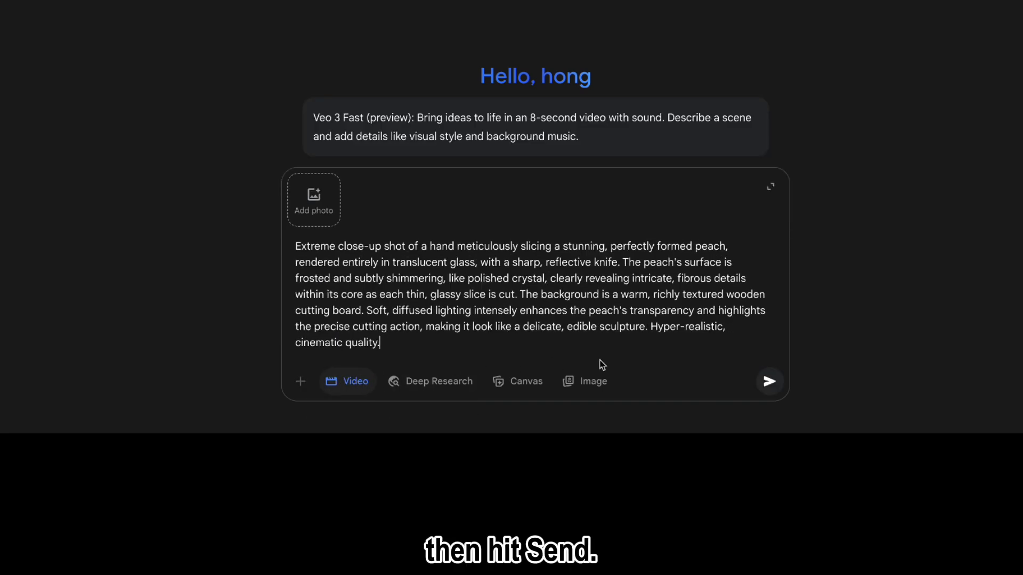
click(773, 383)
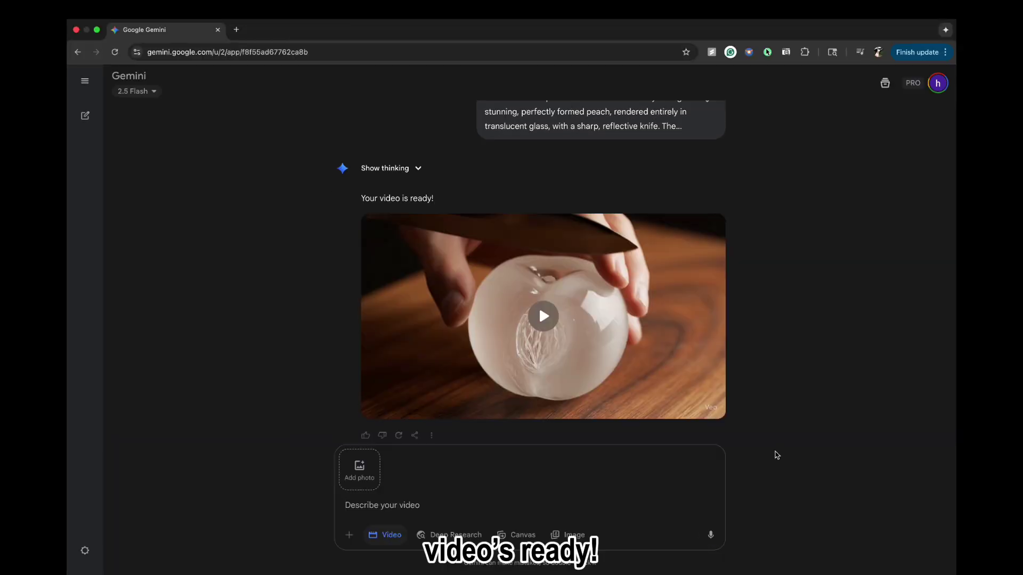
Step: Play and download the glass-peach video, then expand the sent prompt to read it in full
click(543, 316)
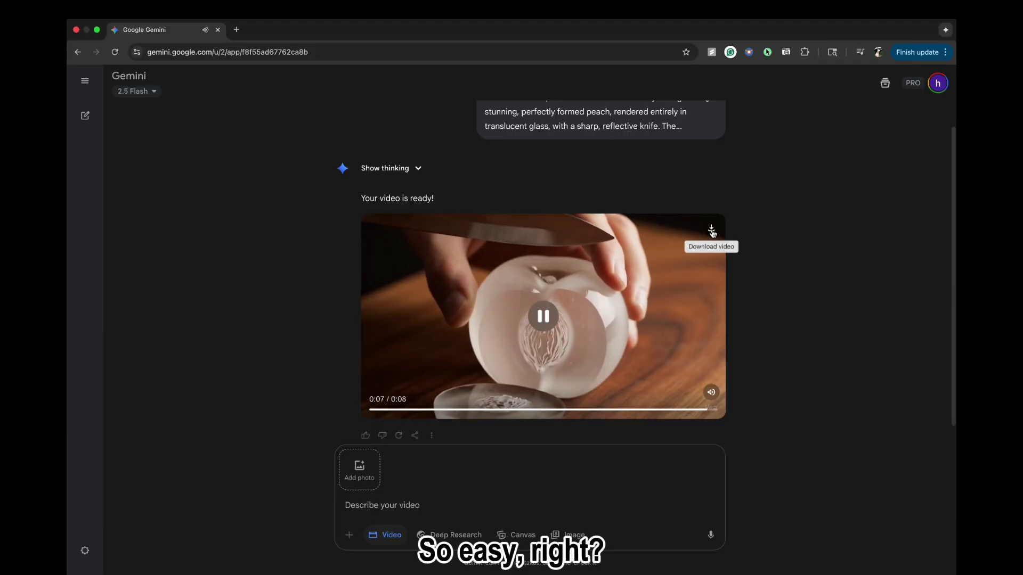
click(711, 231)
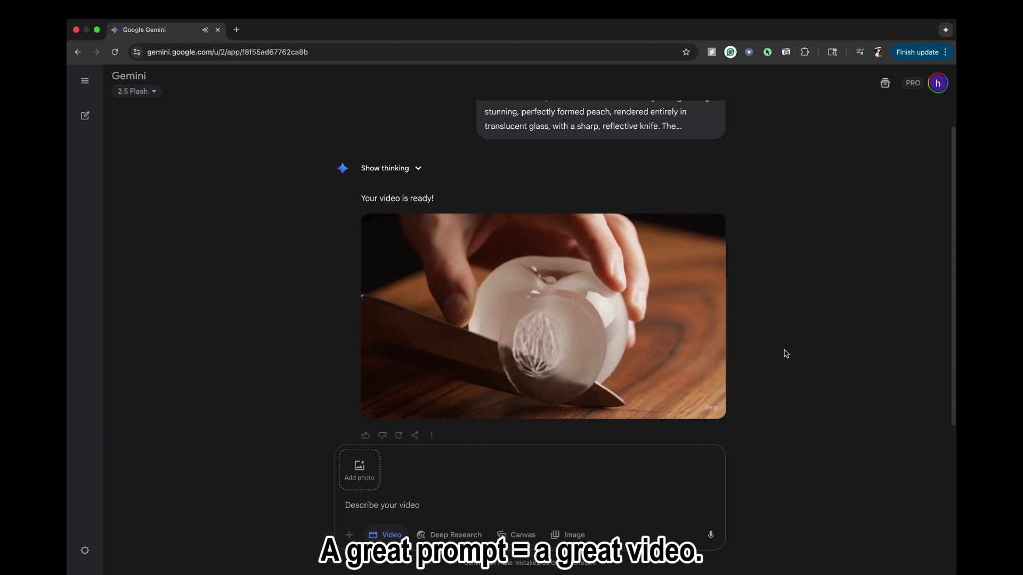
scroll(802, 297, up, 1)
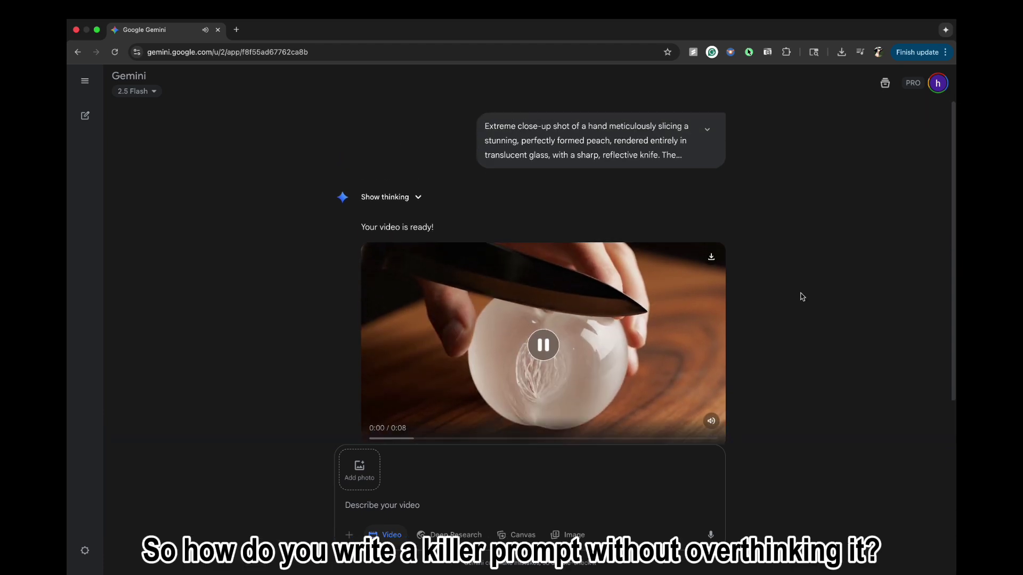
click(708, 130)
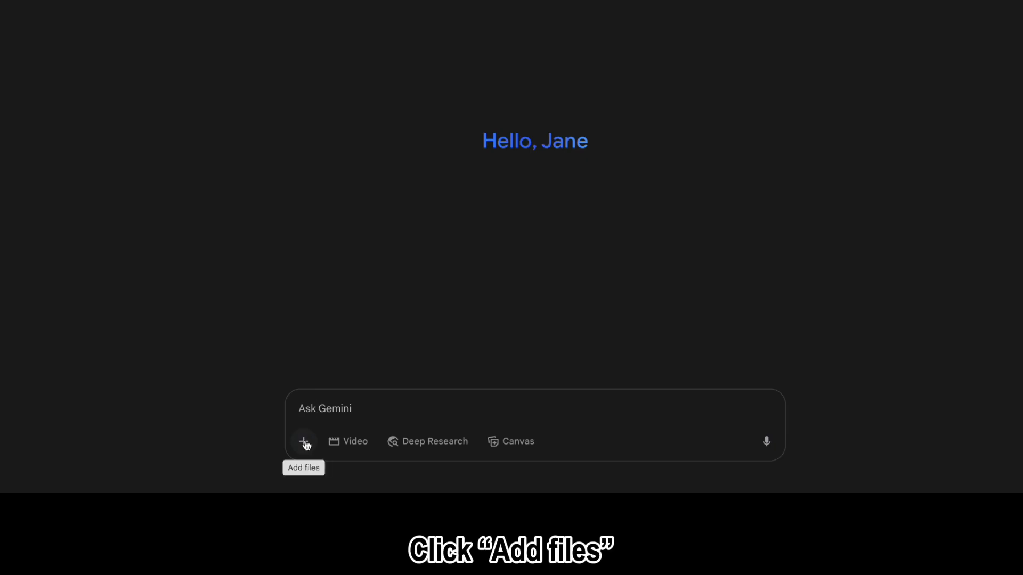
Step: Attach the kitten ice-keyboard clip, ask Gemini for a Veo3 prompt, and select its reply
click(306, 444)
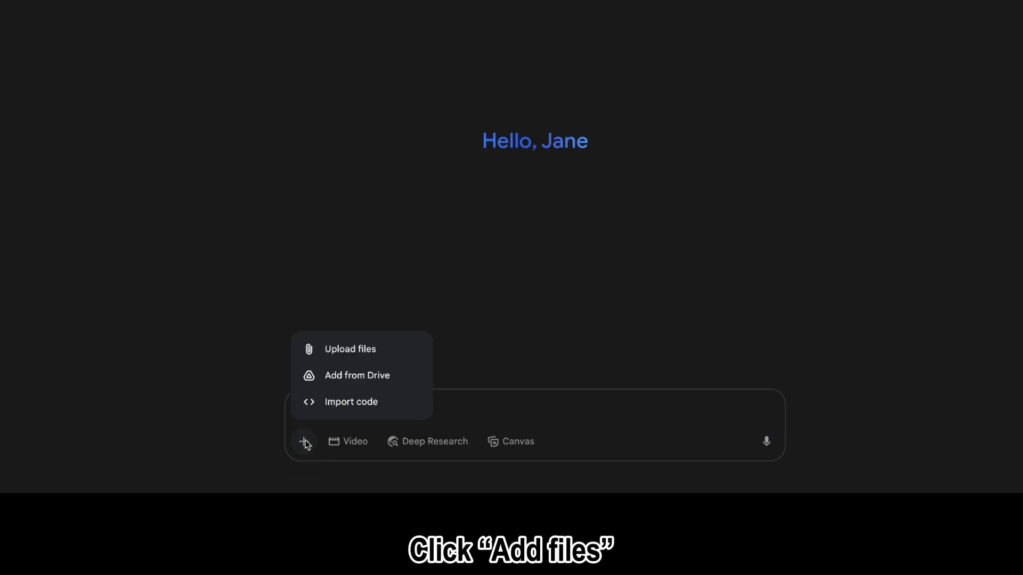
click(342, 355)
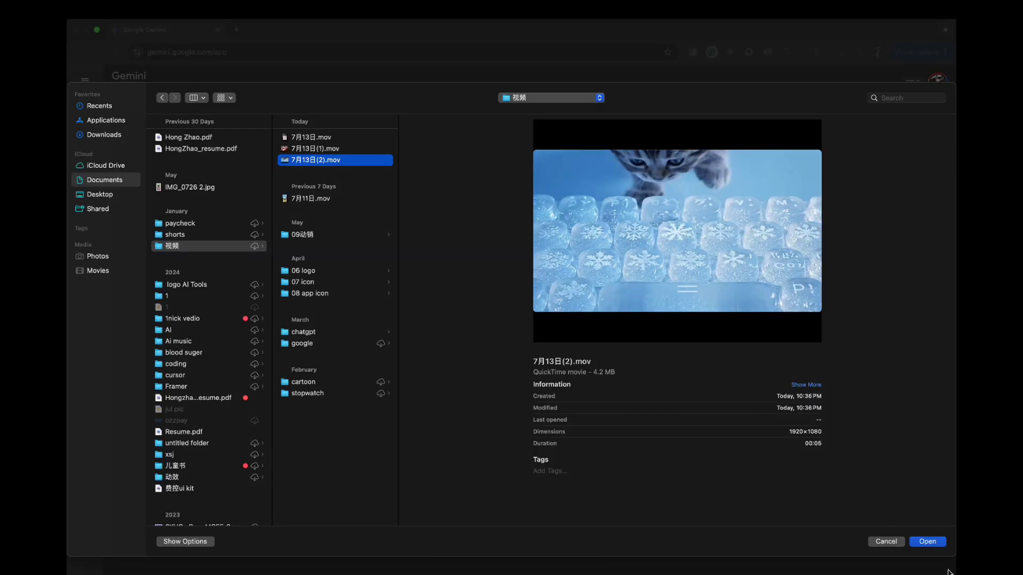
click(931, 544)
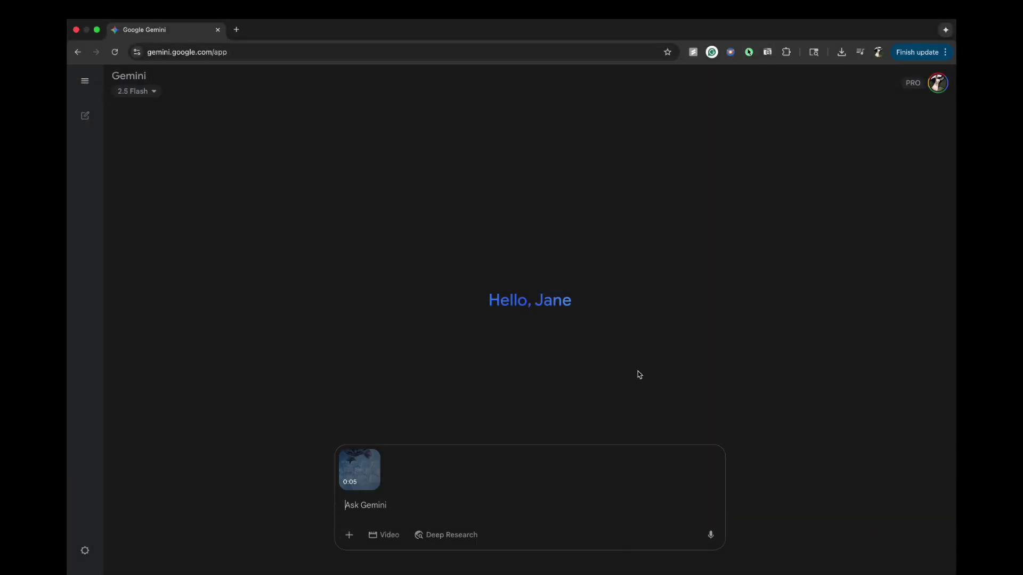
text(Please fir)
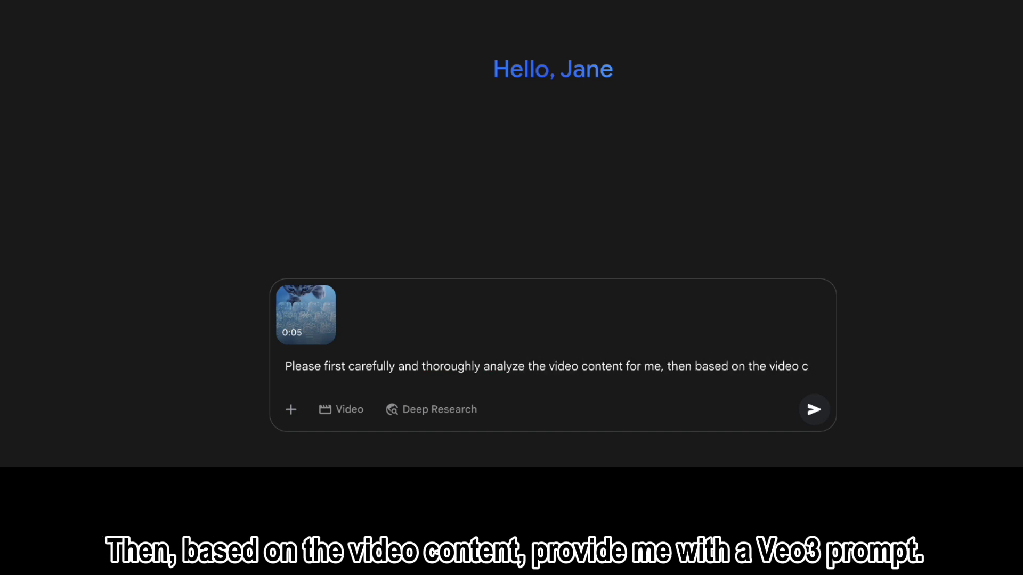
text(ontent, provide me with a Veo3 prompt)
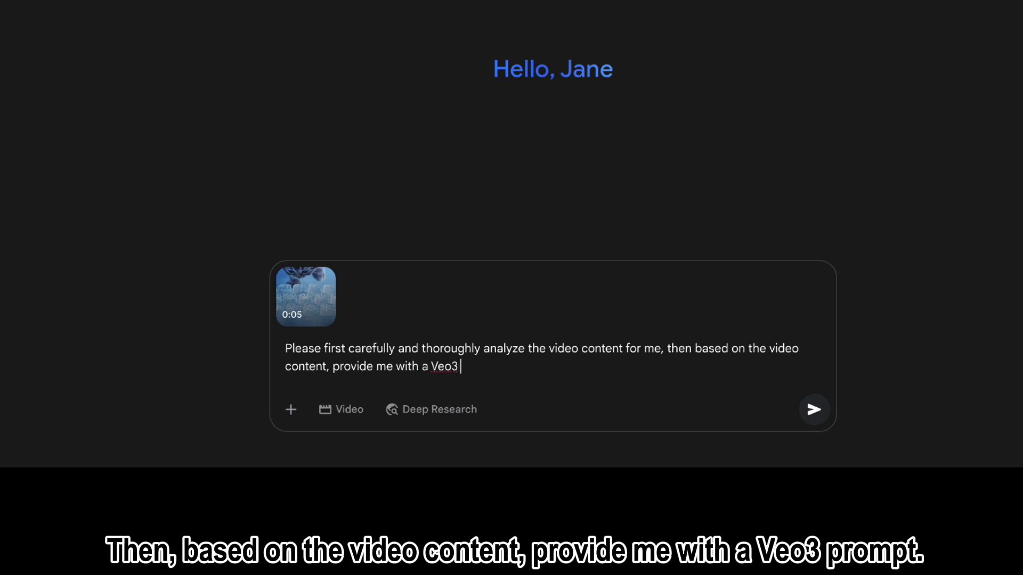
key(Return)
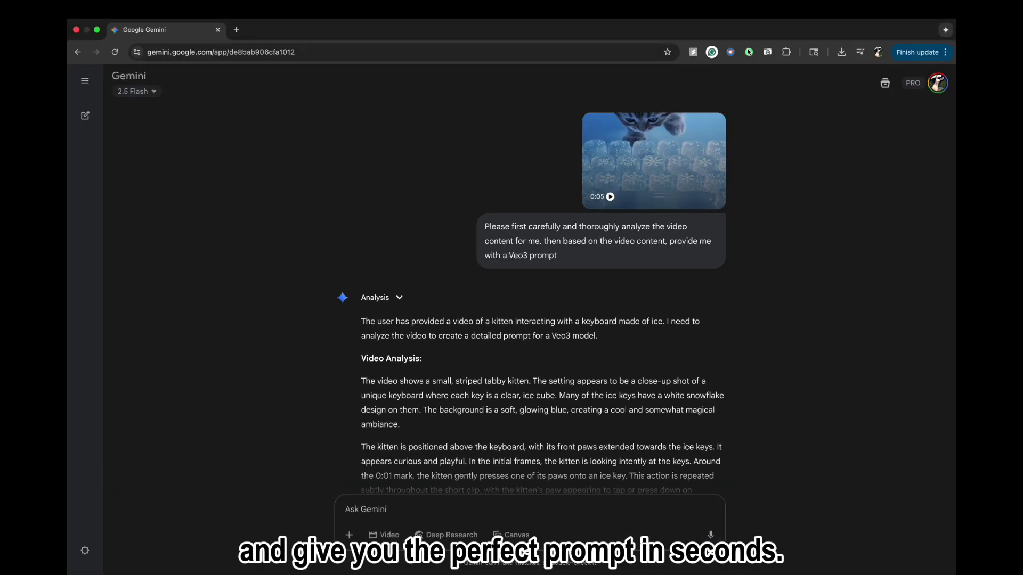
scroll(519, 445, down, 10)
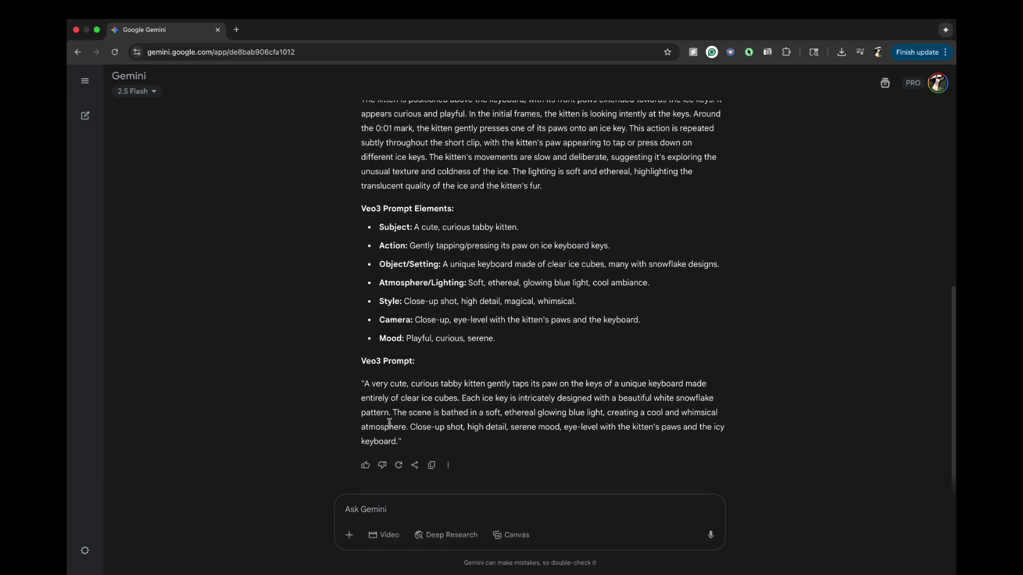
drag(372, 393, 400, 441)
key(ctrl+c)
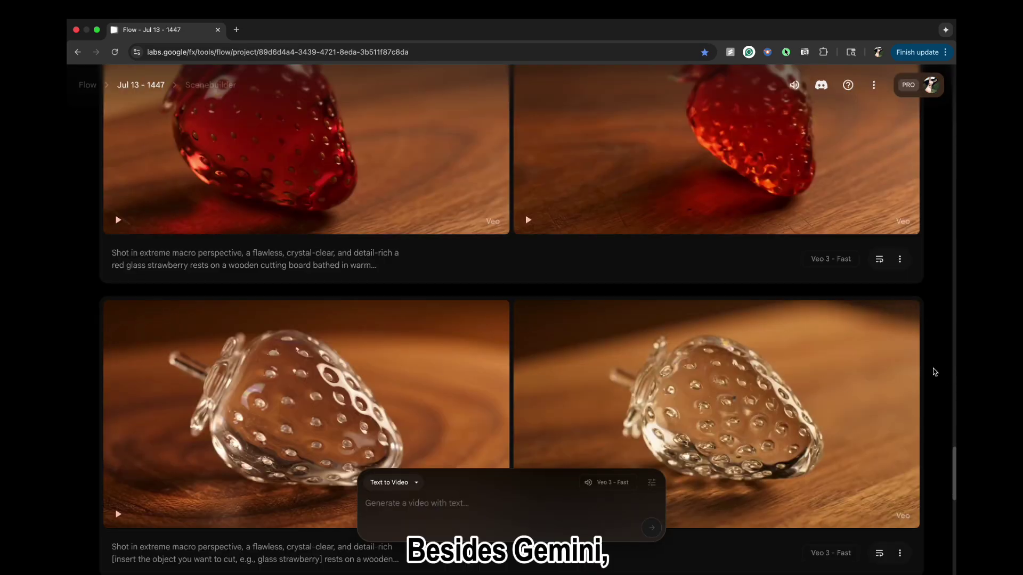
Step: Scroll back up through the Flow project's earlier ASMR video results
scroll(930, 372, up, 8)
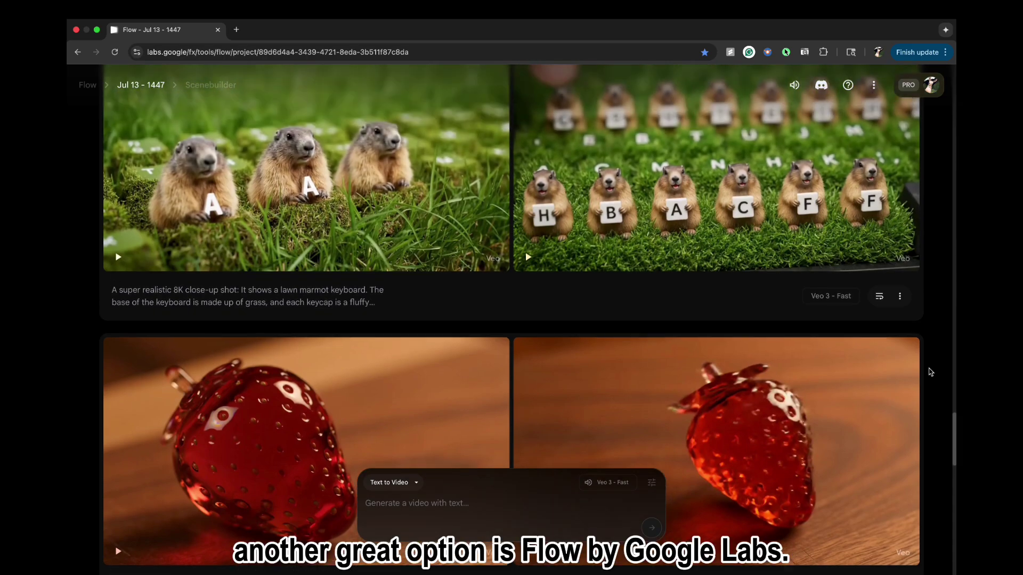
scroll(931, 372, up, 15)
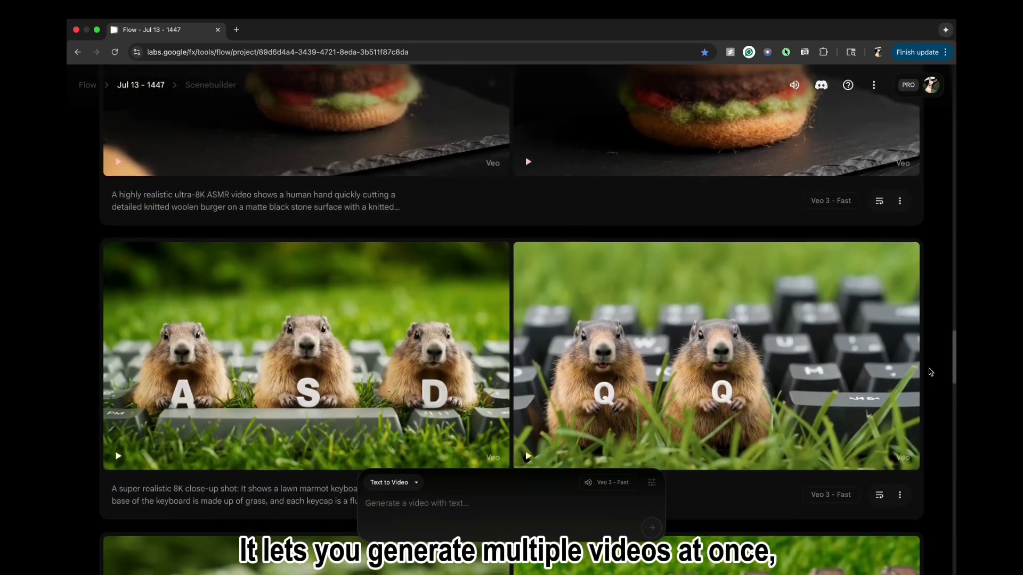
scroll(931, 372, up, 15)
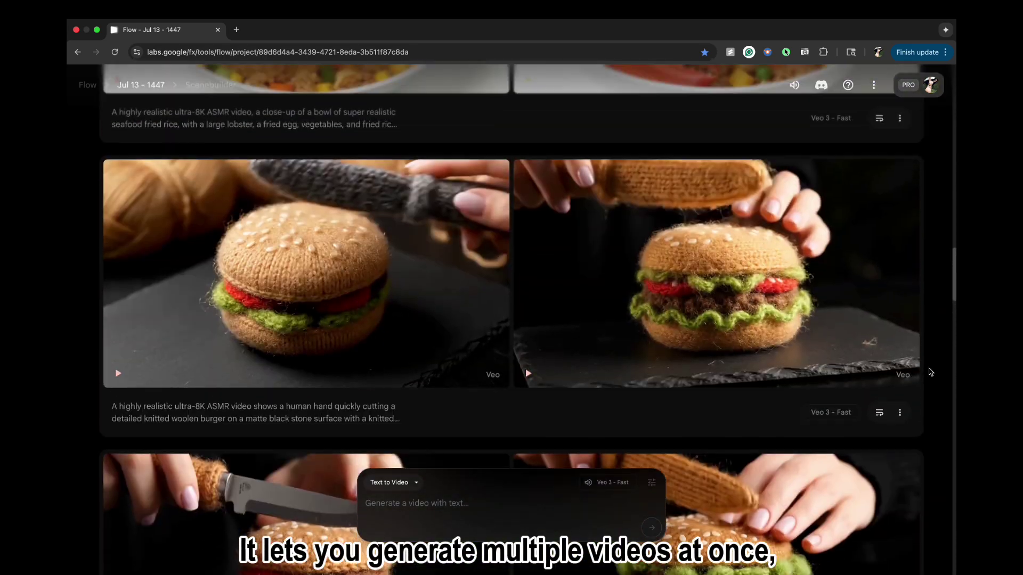
scroll(931, 372, up, 13)
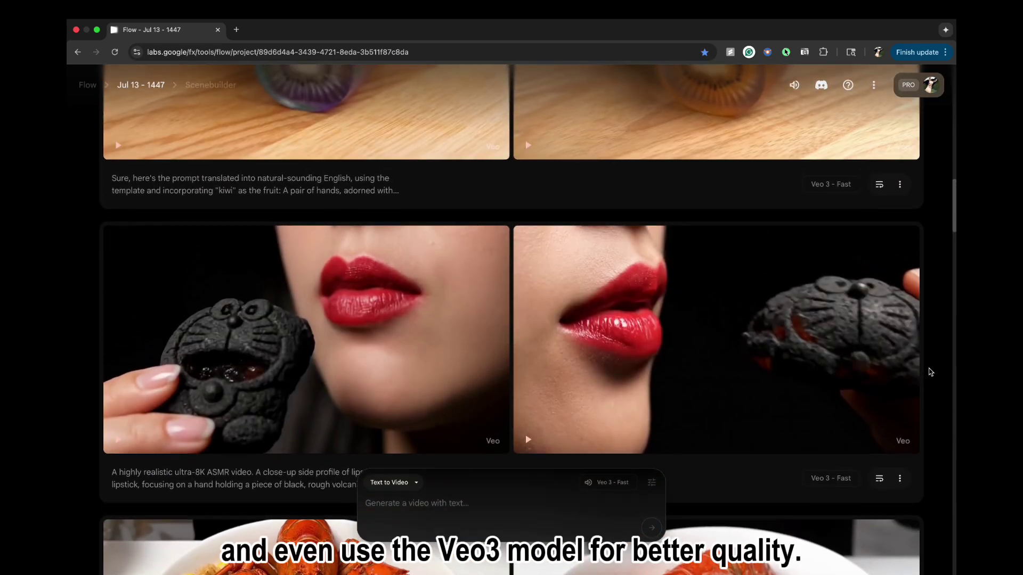
scroll(930, 372, up, 6)
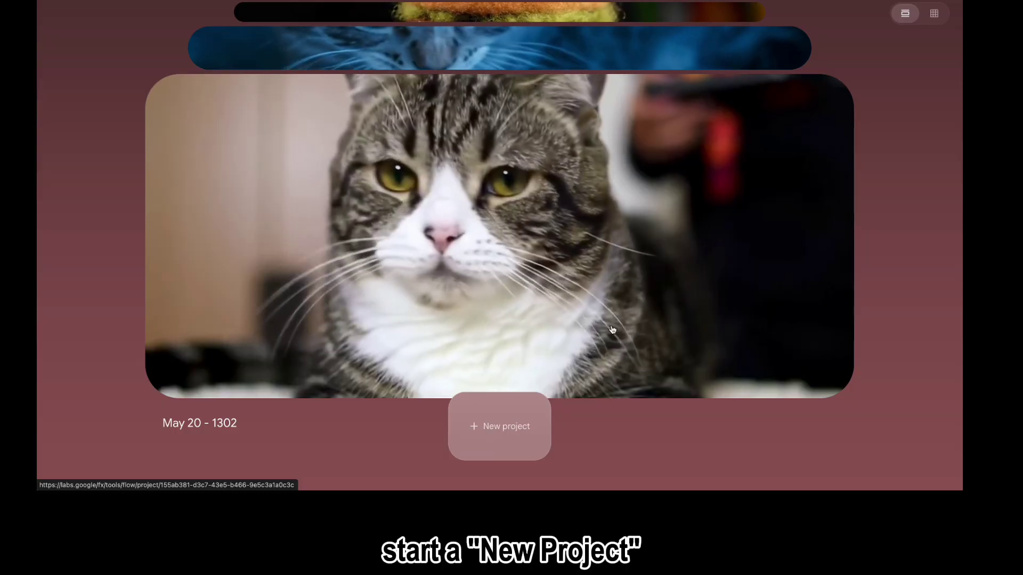
Step: Create the new empty Flow project Jul 15 - 1401
click(500, 425)
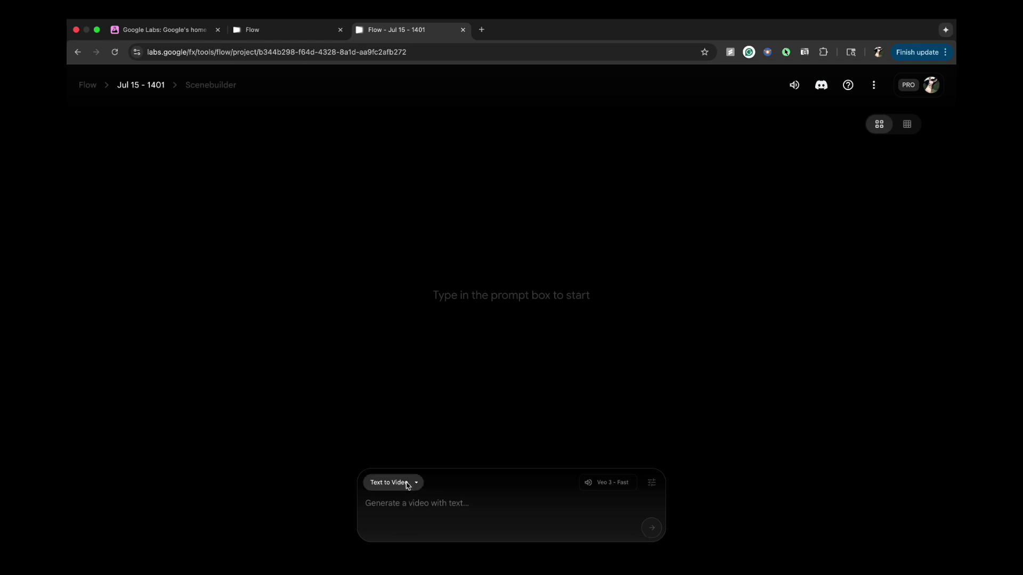
click(407, 483)
click(399, 409)
click(651, 483)
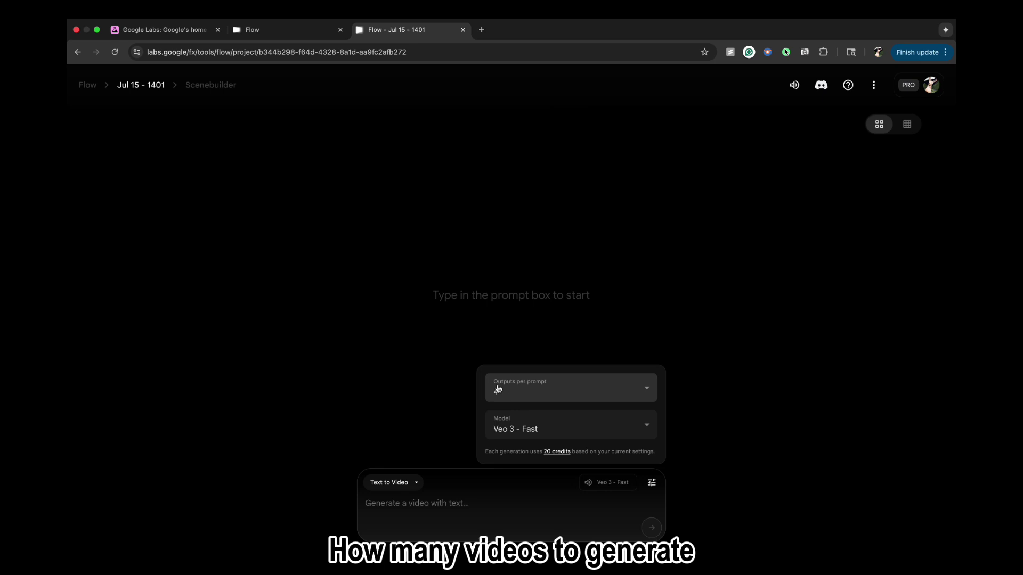
click(571, 384)
click(569, 387)
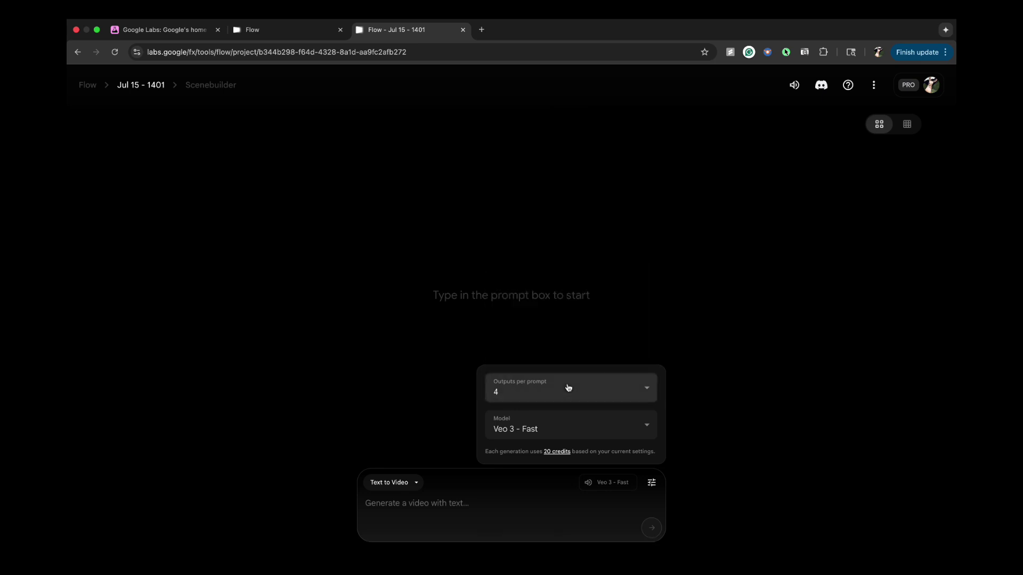
click(572, 424)
click(591, 419)
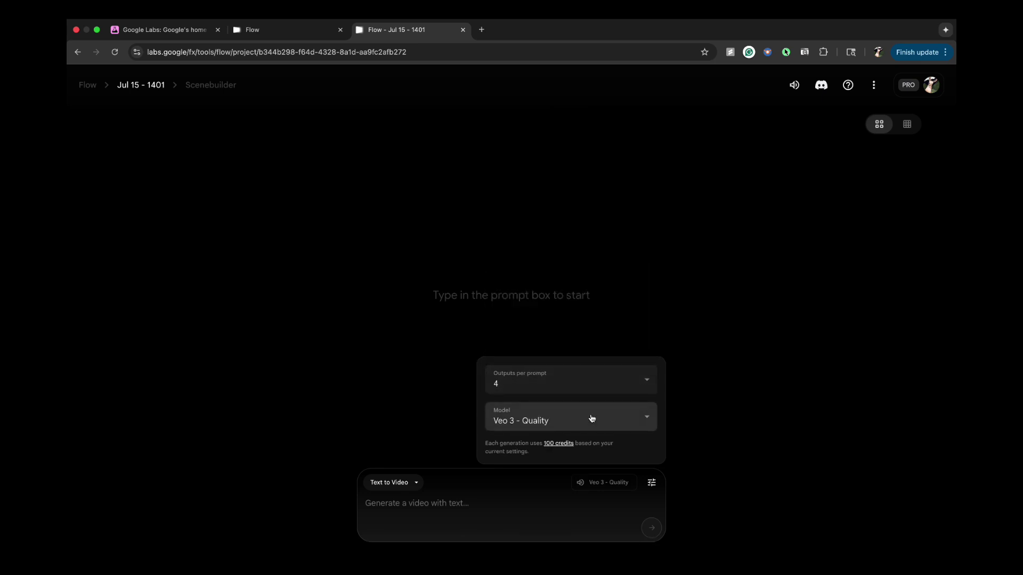
click(592, 419)
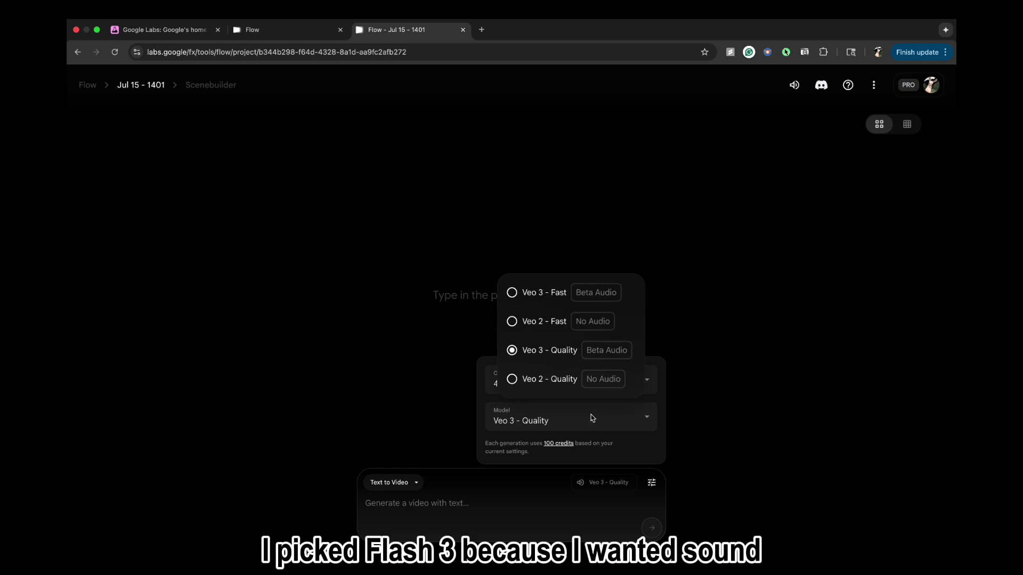
click(514, 294)
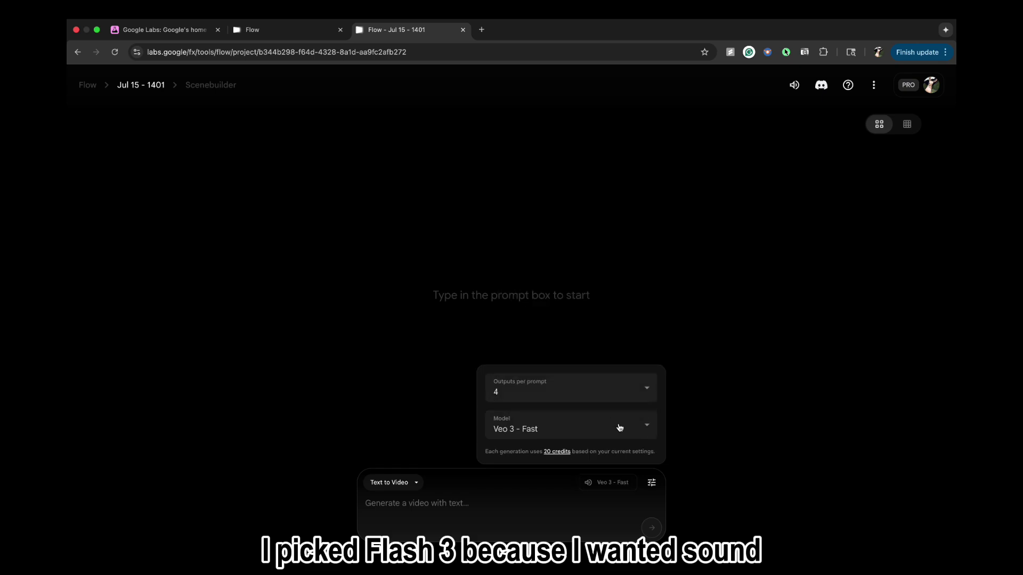
click(565, 527)
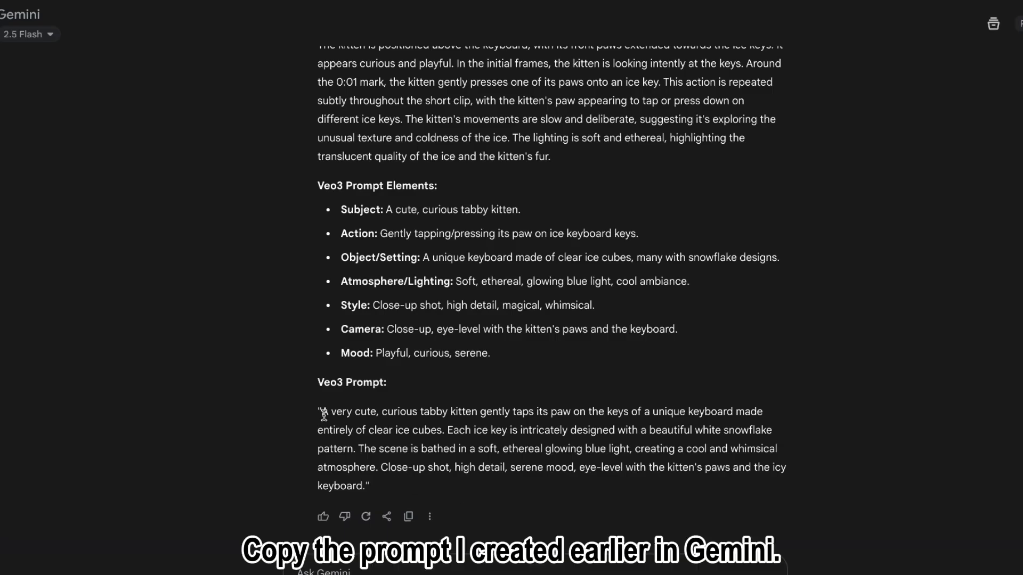
Step: Copy Gemini's kitten ice-keyboard Veo3 prompt into the new Flow project's prompt box
drag(324, 415, 363, 487)
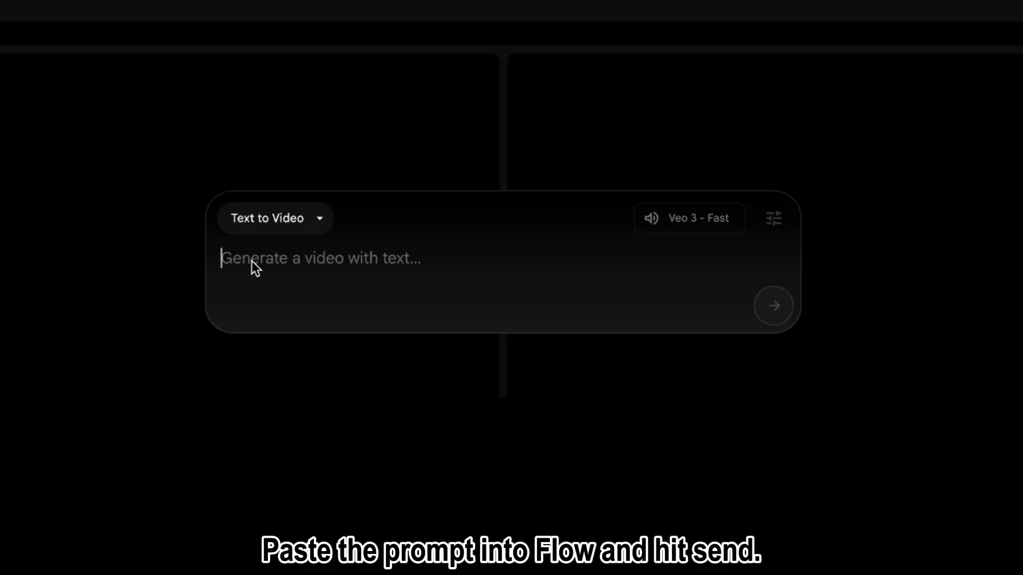
key(ctrl+v)
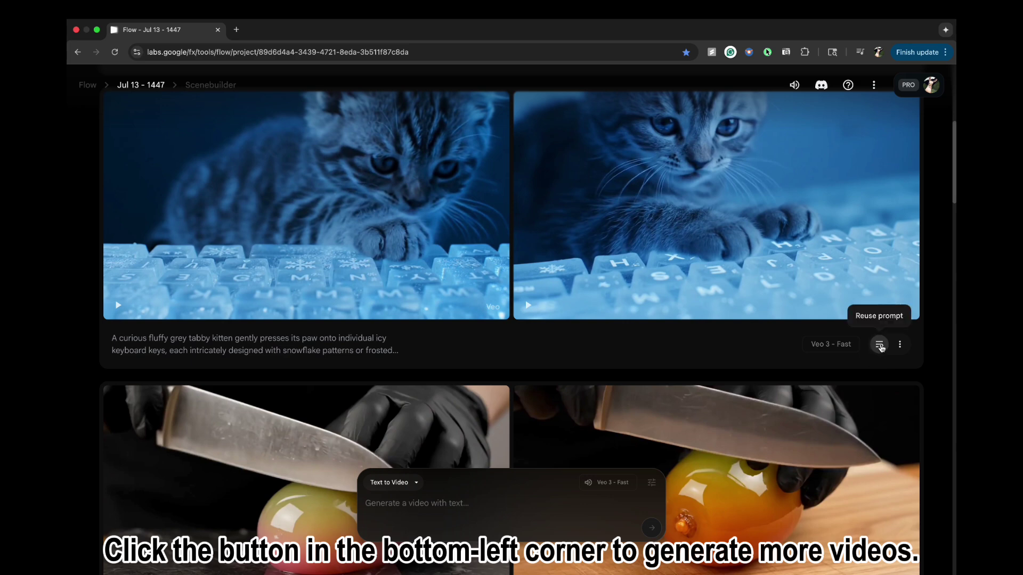
Step: Regenerate the kitten ice-keyboard videos from the reused prompt and play the first result
click(879, 345)
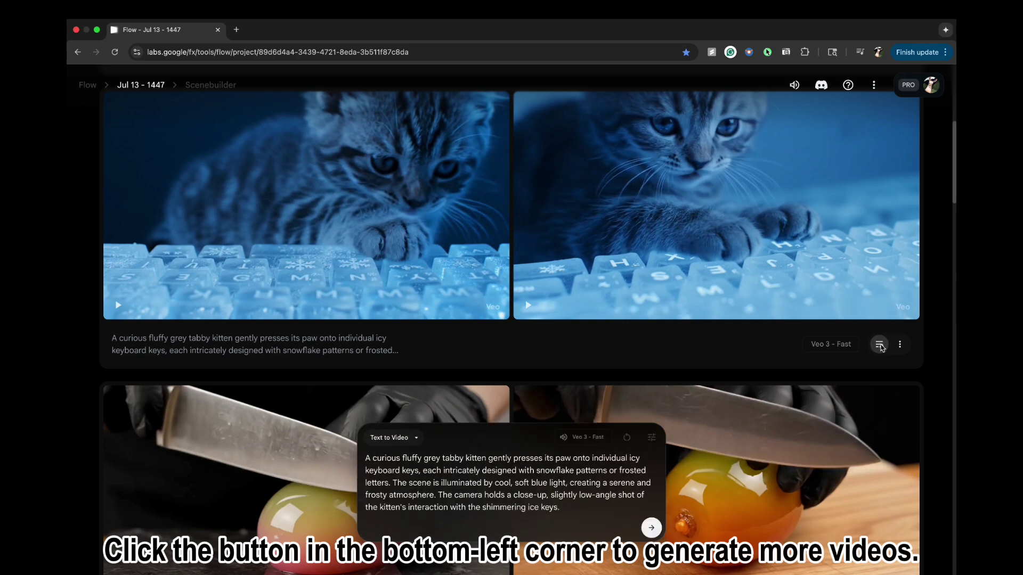
click(650, 529)
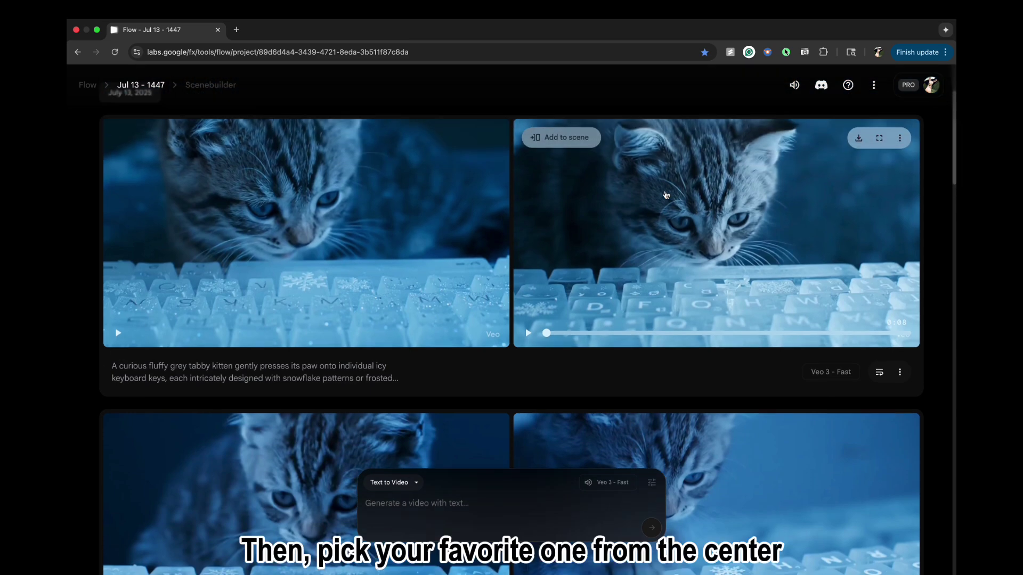
scroll(662, 194, up, 3)
scroll(212, 327, down, 2)
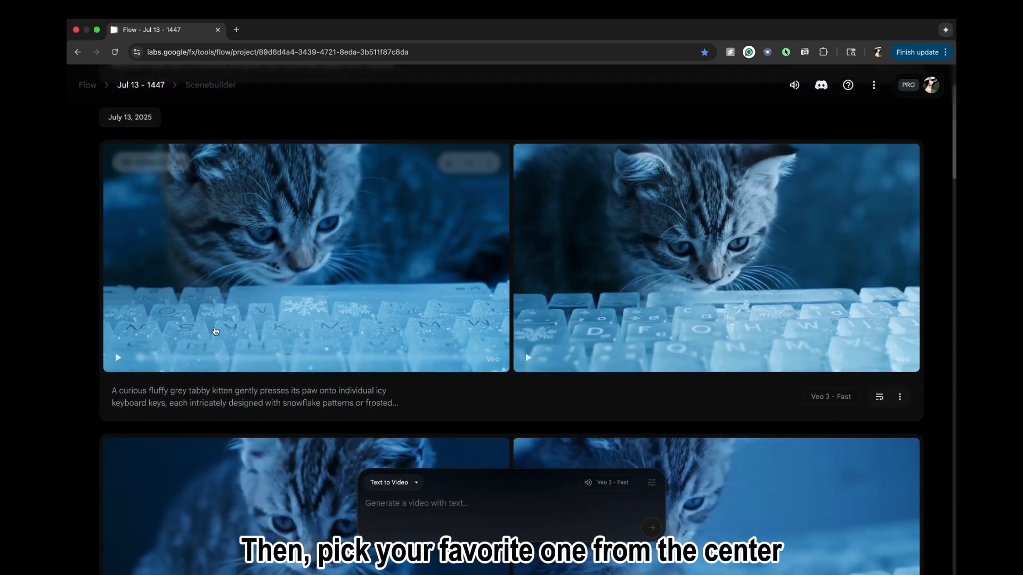
click(119, 358)
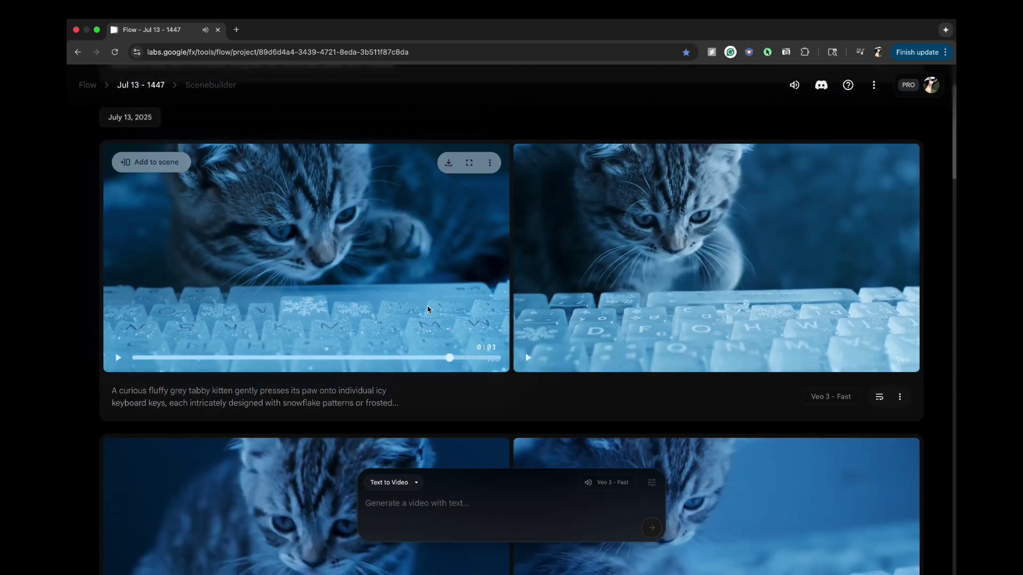
scroll(428, 308, down, 3)
scroll(427, 309, down, 2)
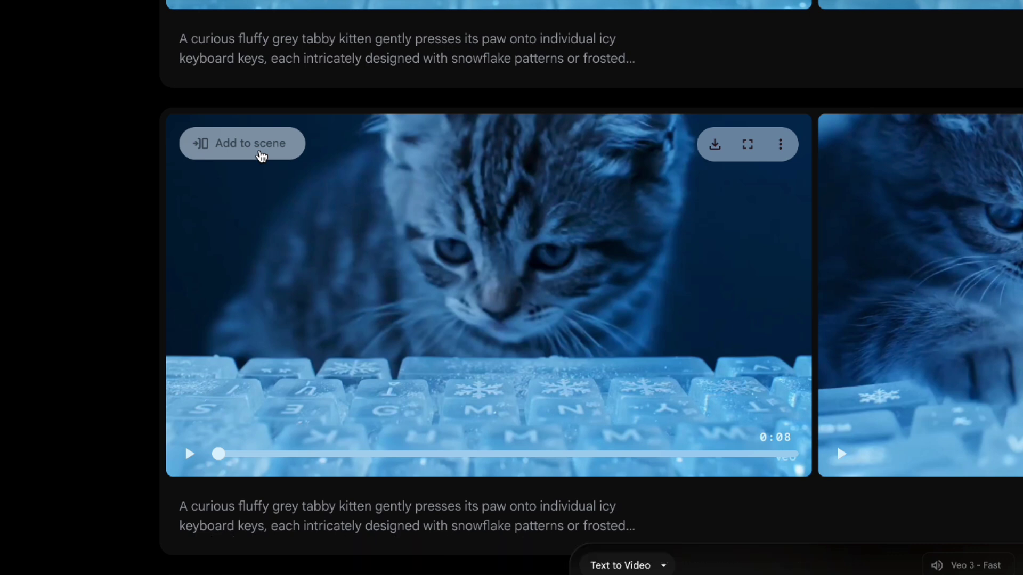
Step: Add the kitten clip to the Scenebuilder timeline and trim its end shorter
click(264, 155)
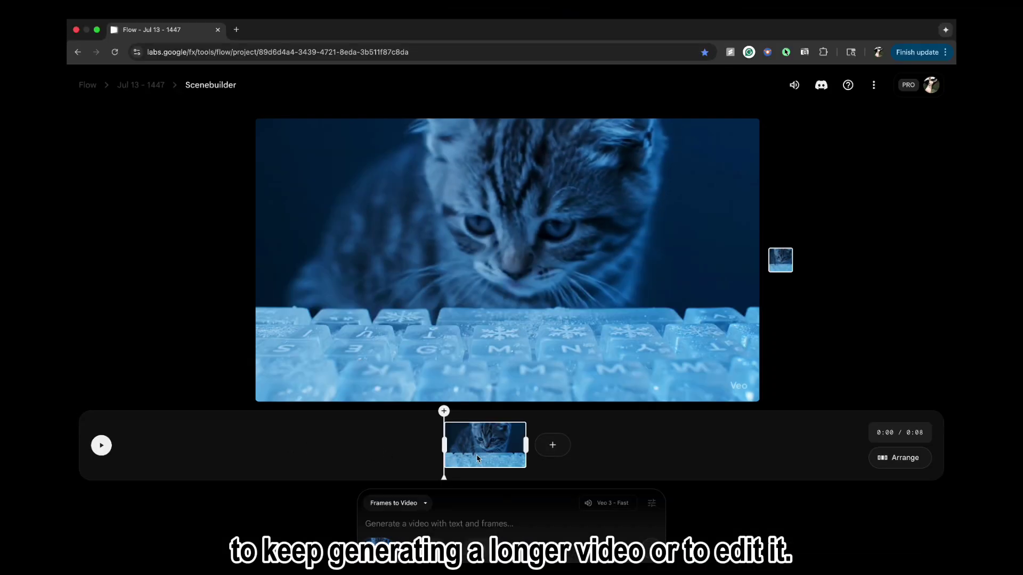
drag(516, 443, 486, 442)
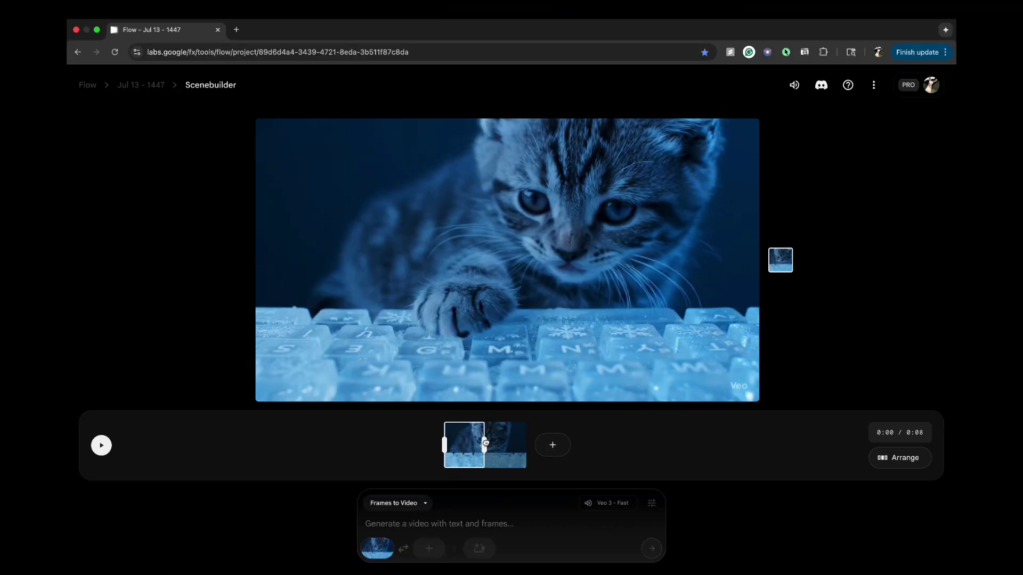